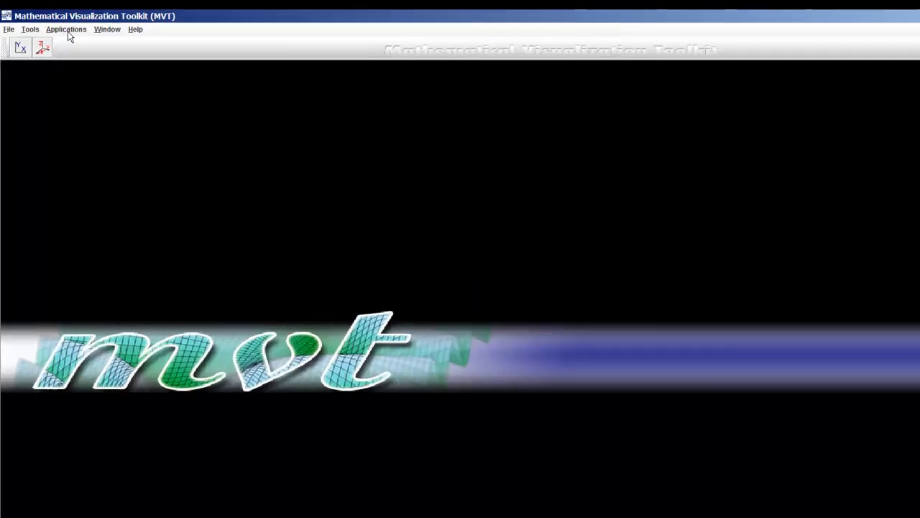
Open the Vector Valued Functions application and plot r(t) = cos(t), sin(t), t
{"action": "left_click", "coordinate": [56, 24]}
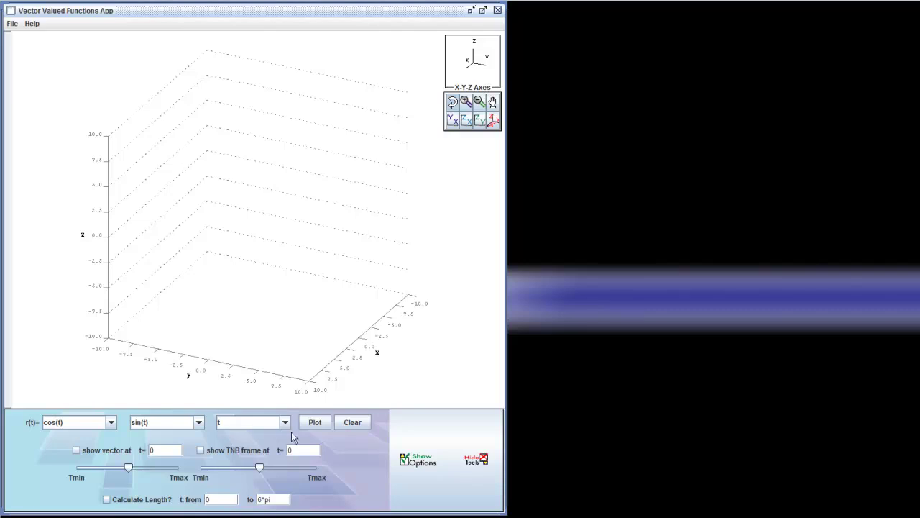
{"action": "left_click", "coordinate": [315, 423]}
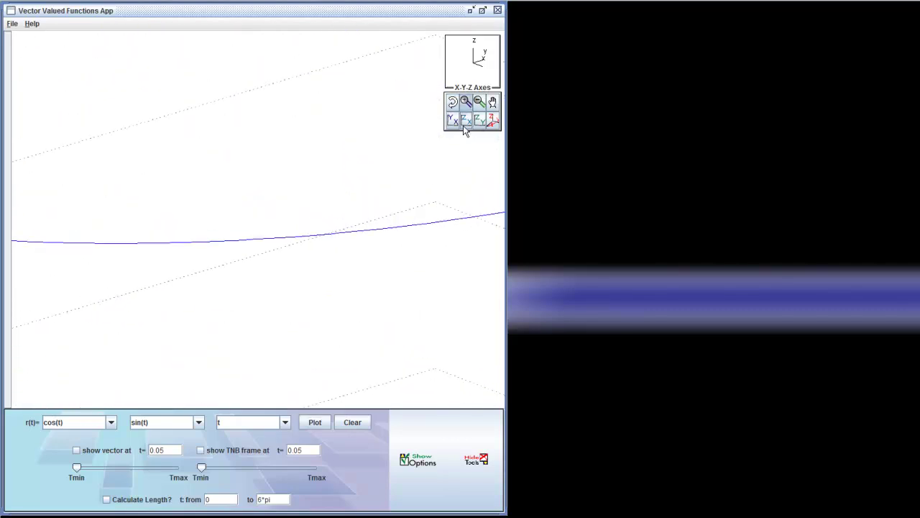
Examine the plotted helix through its XY, ZX and ZY plane projections, finishing in the default 3D view
{"action": "left_click", "coordinate": [480, 102]}
{"action": "left_click", "coordinate": [357, 230]}
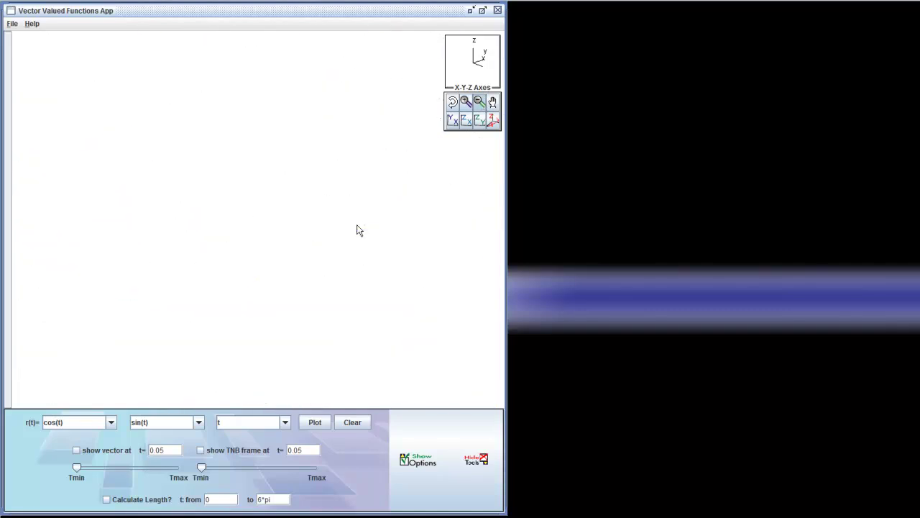
{"action": "left_click", "coordinate": [495, 105]}
{"action": "left_click_drag", "start_coordinate": [252, 267], "coordinate": [277, 249]}
{"action": "left_click_drag", "start_coordinate": [101, 172], "coordinate": [379, 377]}
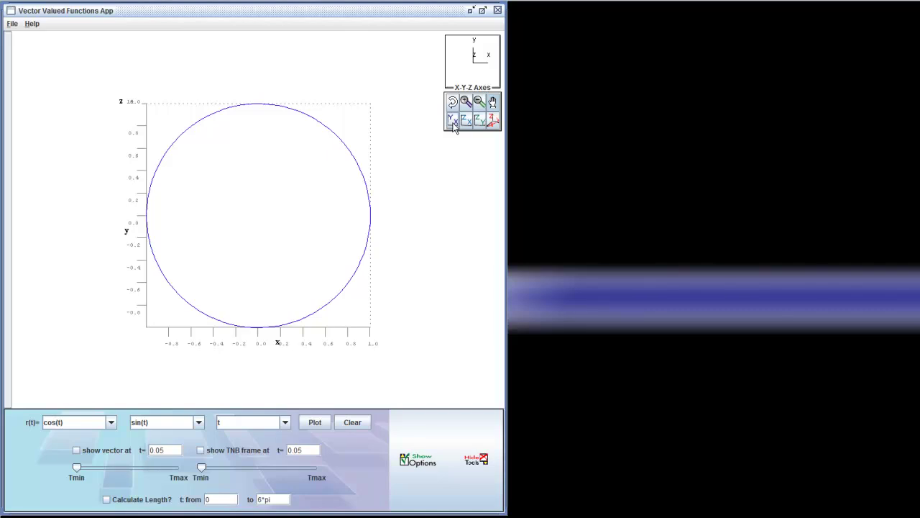
{"action": "left_click", "coordinate": [471, 125]}
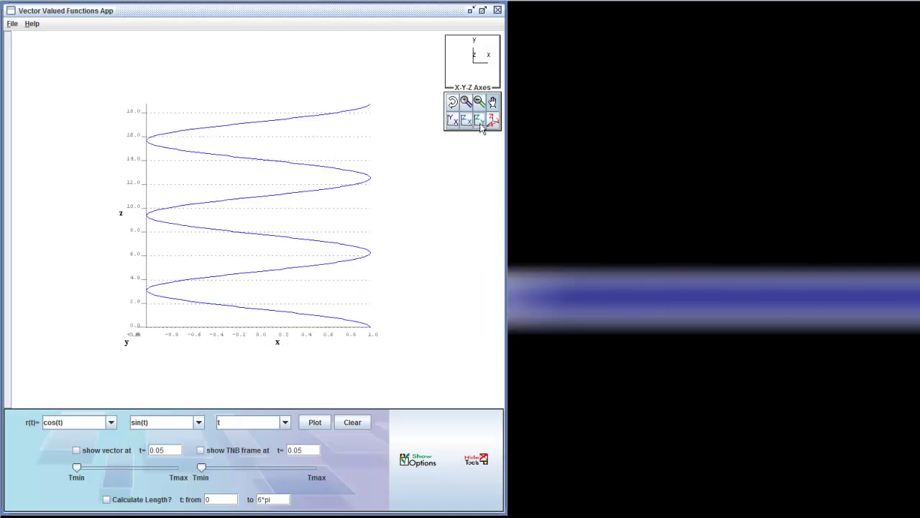
{"action": "left_click", "coordinate": [481, 123]}
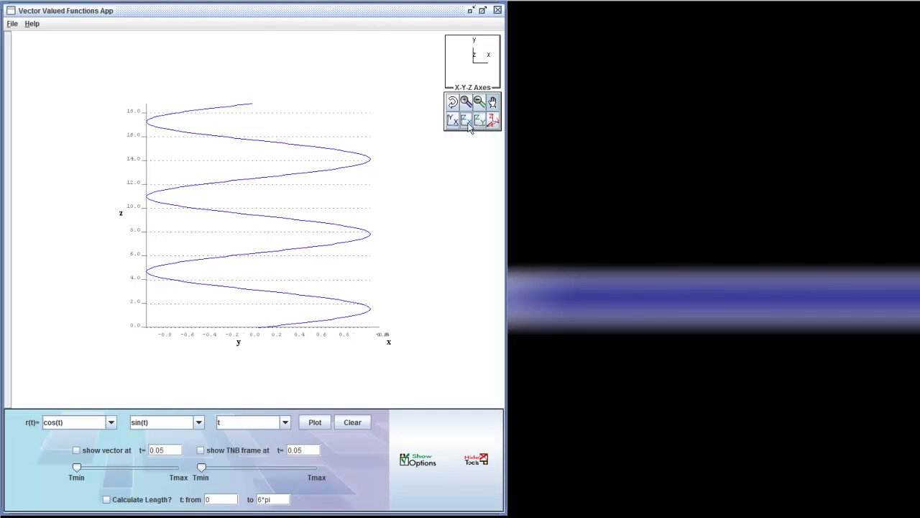
{"action": "left_click", "coordinate": [452, 124]}
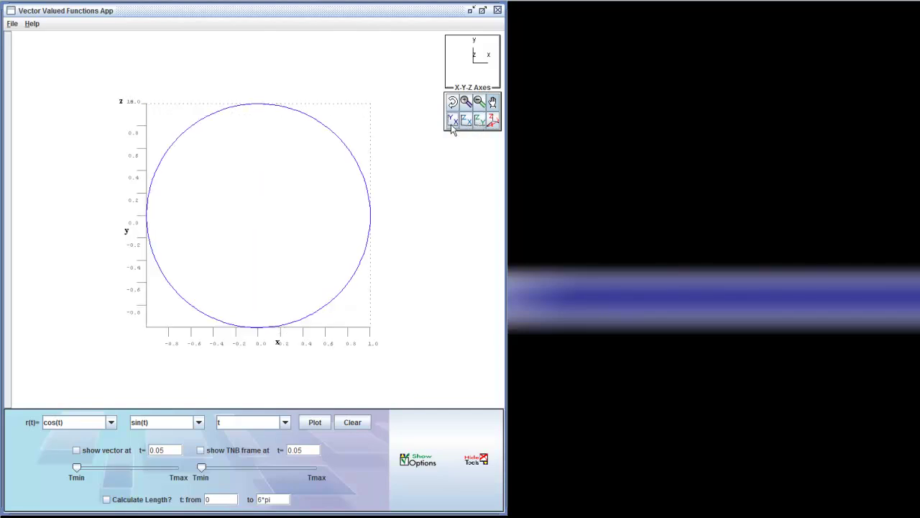
{"action": "left_click", "coordinate": [466, 121]}
{"action": "left_click", "coordinate": [480, 124]}
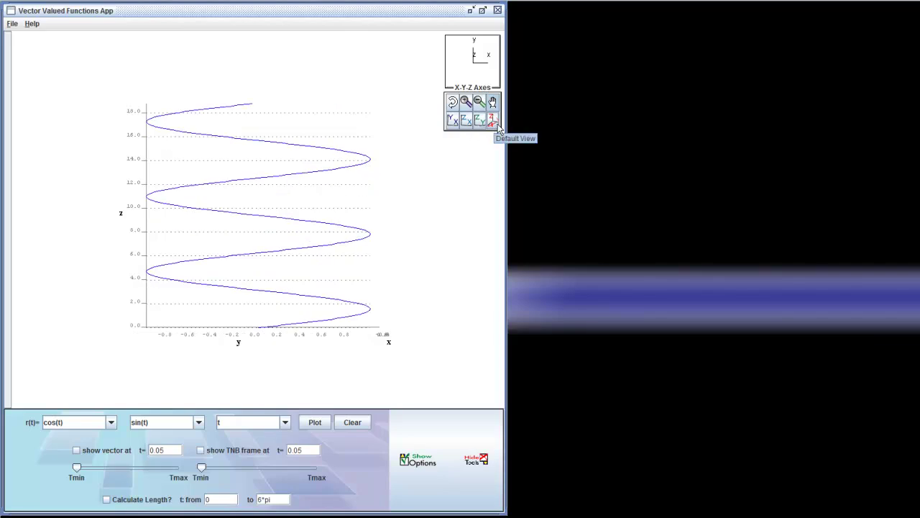
{"action": "left_click", "coordinate": [495, 126]}
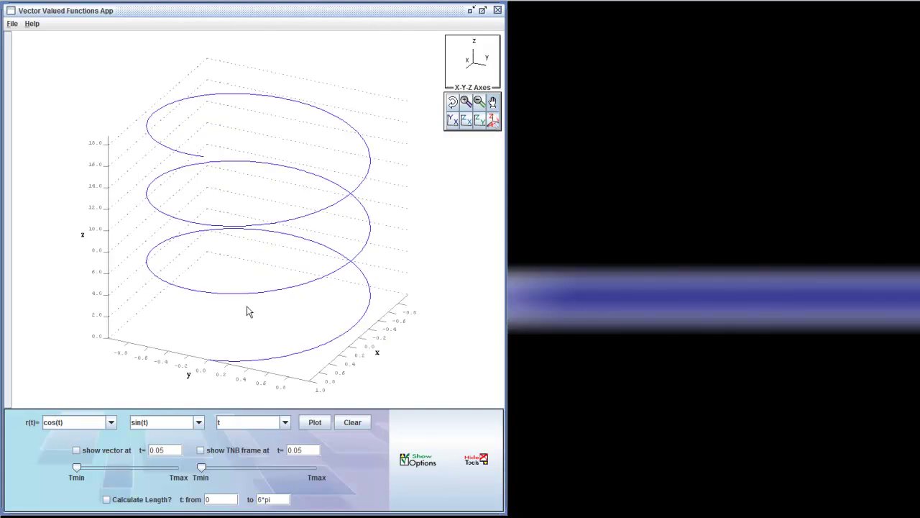
Change the vector function to r(t) = t, 3*cos(t), 2*sin(t) and plot it
{"action": "left_click_drag", "start_coordinate": [70, 427], "coordinate": [29, 429]}
{"action": "type", "text": "t"}
{"action": "left_click", "coordinate": [156, 425]}
{"action": "key", "text": "BackSpace"}
{"action": "key", "text": "BackSpace"}
{"action": "key", "text": "BackSpace"}
{"action": "key", "text": "BackSpace"}
{"action": "key", "text": "BackSpace"}
{"action": "key", "text": "BackSpace"}
{"action": "key", "text": "BackSpace"}
{"action": "key", "text": "Tab"}
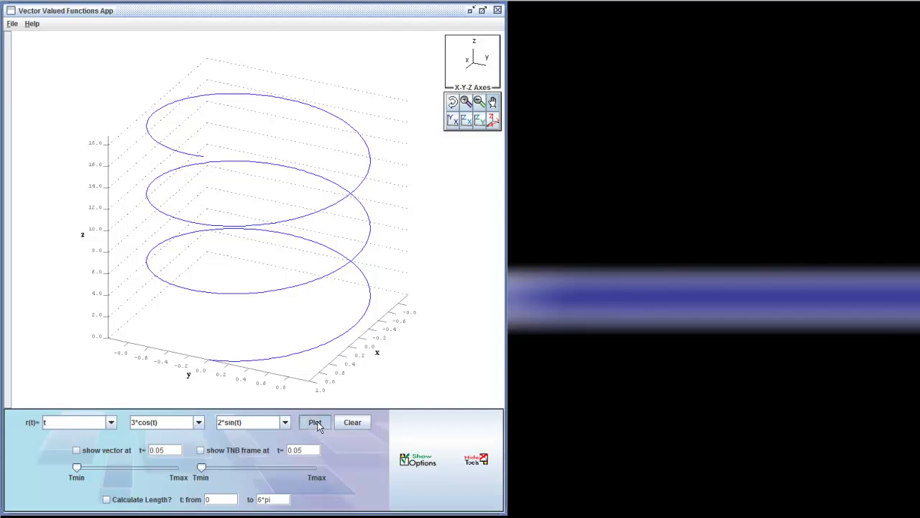
{"action": "left_click", "coordinate": [317, 424]}
Inspect the new curve in rotation and in its XY, ZX and ZY plane projections
{"action": "left_click_drag", "start_coordinate": [278, 274], "coordinate": [252, 266]}
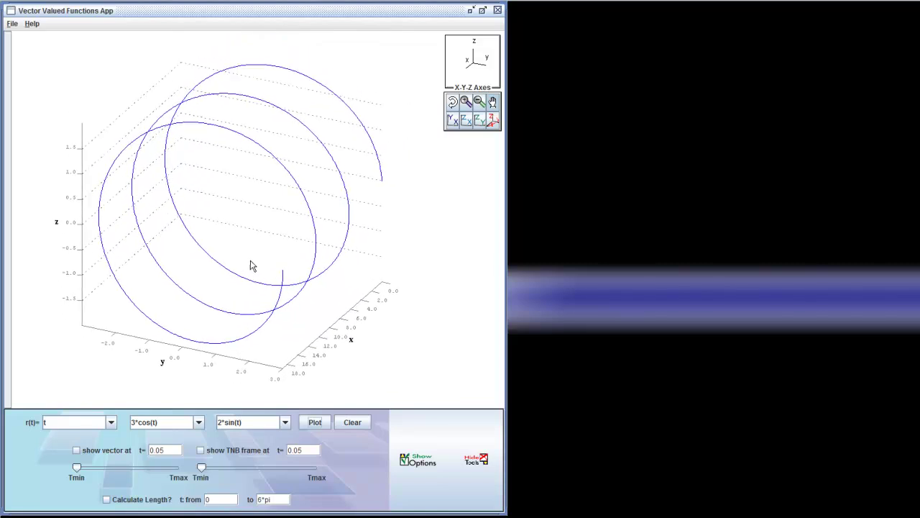
{"action": "left_click", "coordinate": [452, 101]}
{"action": "left_click_drag", "start_coordinate": [387, 152], "coordinate": [394, 180]}
{"action": "left_click", "coordinate": [452, 120]}
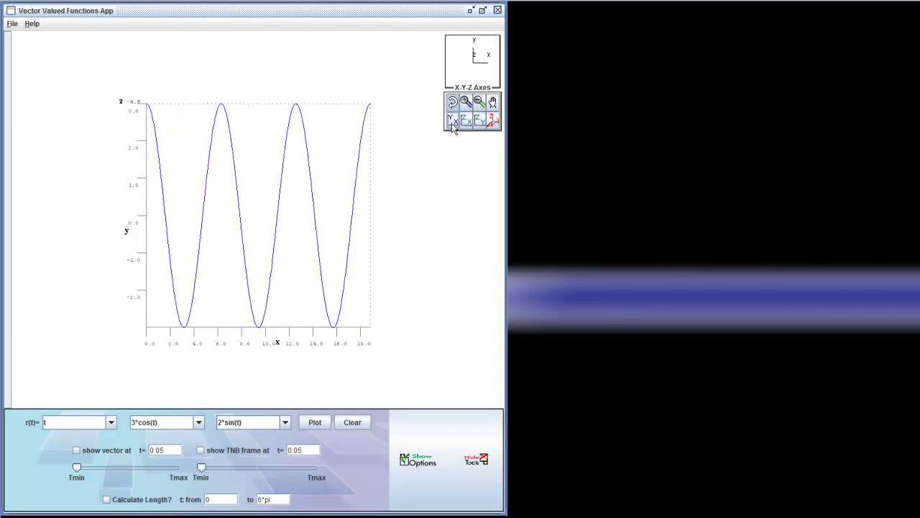
{"action": "left_click", "coordinate": [466, 121]}
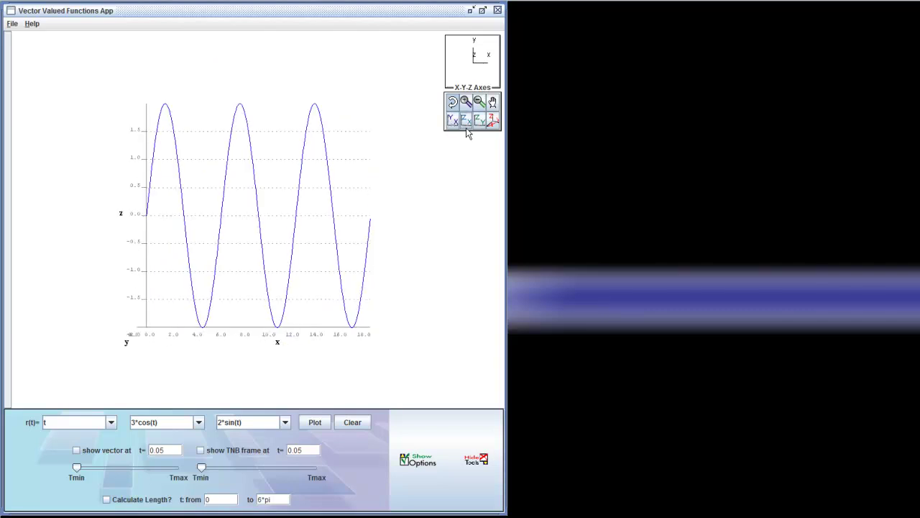
{"action": "left_click", "coordinate": [480, 121]}
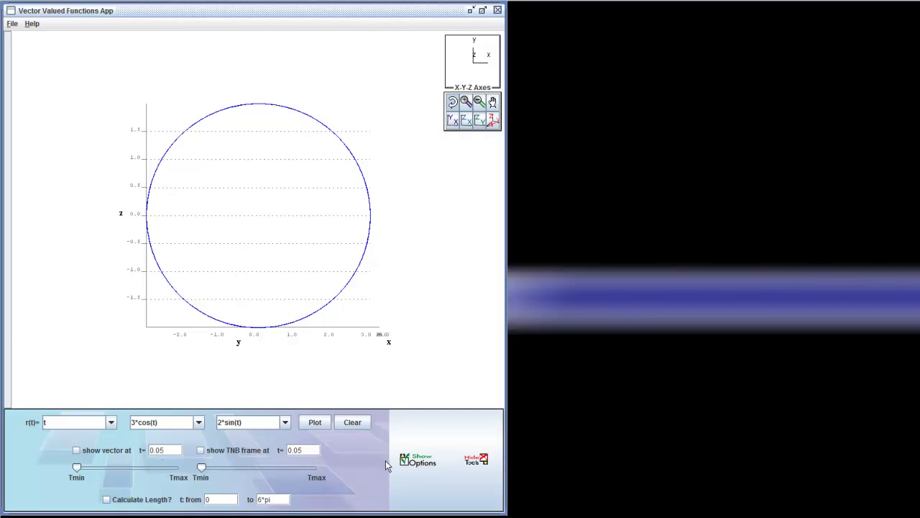
Show the plot options and replace the default y(t) range with -3 to 3
{"action": "left_click", "coordinate": [413, 464]}
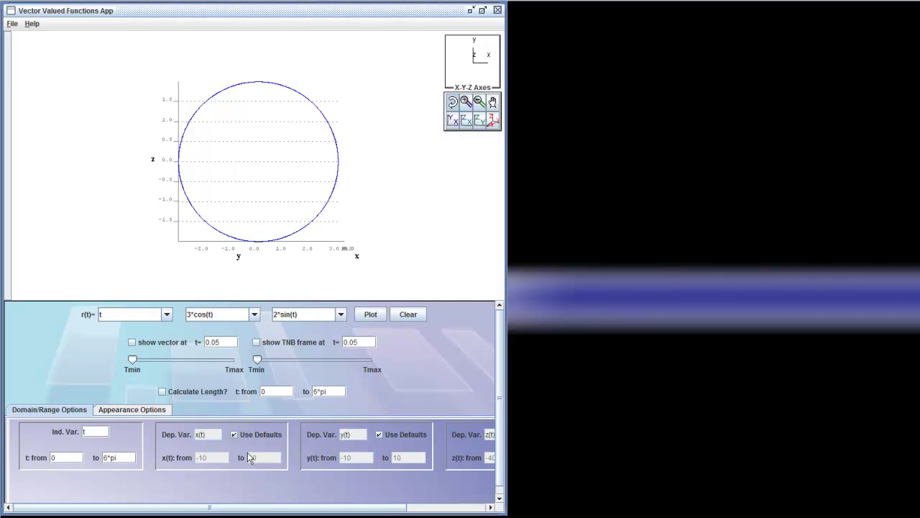
{"action": "left_click_drag", "start_coordinate": [255, 511], "coordinate": [370, 516]}
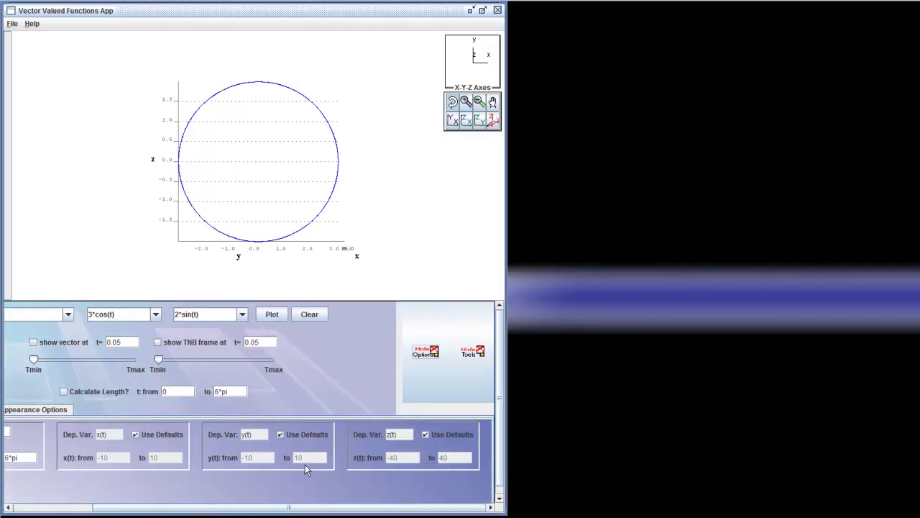
{"action": "left_click", "coordinate": [281, 434]}
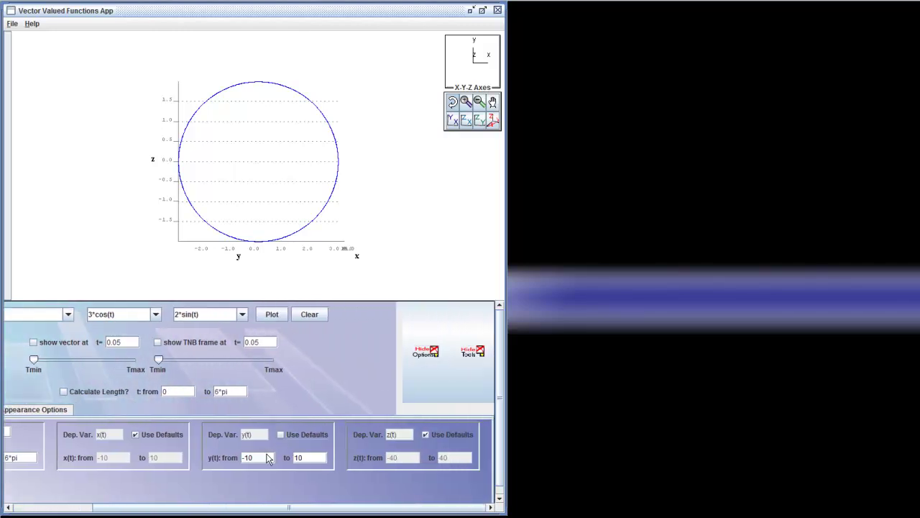
{"action": "left_click_drag", "start_coordinate": [255, 459], "coordinate": [226, 461]}
{"action": "left_click_drag", "start_coordinate": [305, 457], "coordinate": [271, 463]}
{"action": "type", "text": "3"}
Replace the default z(t) range with -3 to 3 and replot the curve
{"action": "left_click", "coordinate": [425, 434]}
{"action": "left_click_drag", "start_coordinate": [410, 459], "coordinate": [374, 465]}
{"action": "type", "text": "-3"}
{"action": "left_click_drag", "start_coordinate": [465, 459], "coordinate": [422, 468]}
{"action": "left_click", "coordinate": [266, 320]}
{"action": "left_click", "coordinate": [269, 317]}
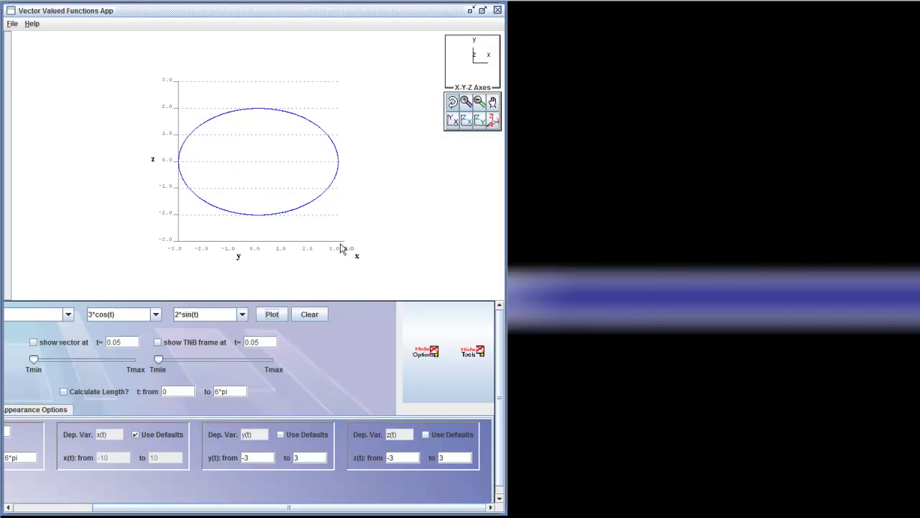
Restore the default 3D view and display the position vector on the curve at t = 10.01
{"action": "left_click", "coordinate": [493, 121]}
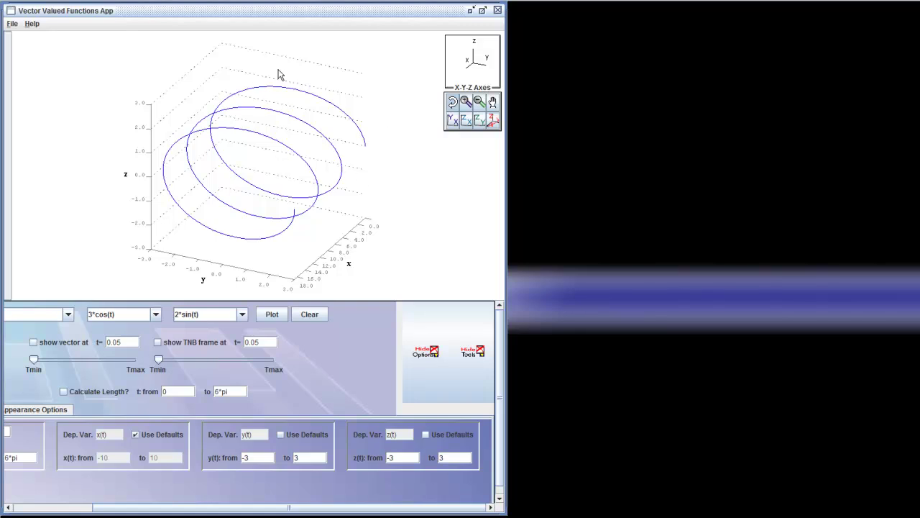
{"action": "mouse_move", "coordinate": [300, 14]}
{"action": "left_mouse_down"}
{"action": "mouse_move", "coordinate": [318, 16]}
{"action": "mouse_move", "coordinate": [305, 14]}
{"action": "left_mouse_up"}
{"action": "left_click_drag", "start_coordinate": [270, 511], "coordinate": [150, 511]}
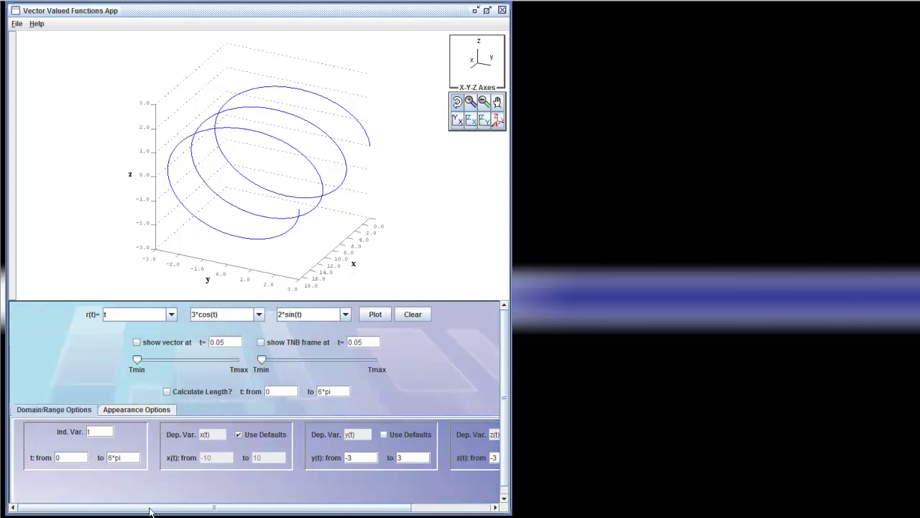
{"action": "left_click", "coordinate": [135, 343]}
{"action": "left_click_drag", "start_coordinate": [138, 360], "coordinate": [191, 362]}
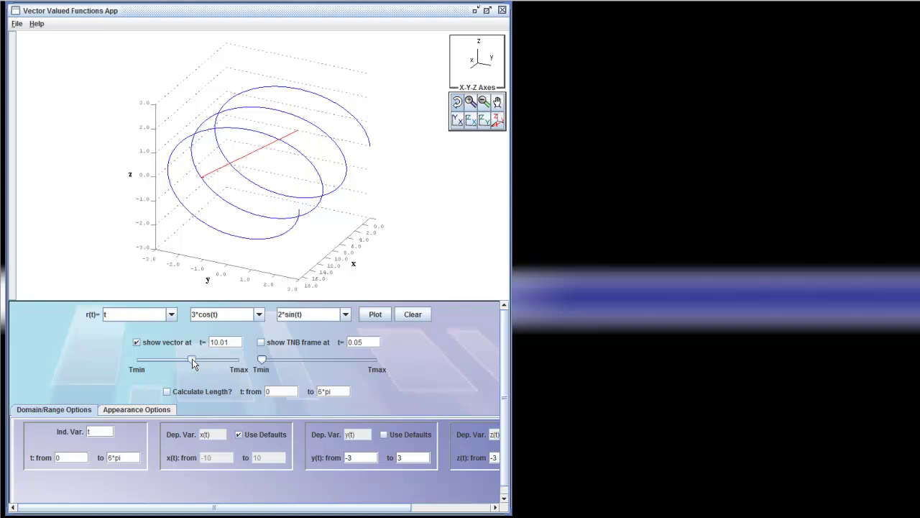
Display the TNB frame on the curve at t = 7.59
{"action": "left_click", "coordinate": [261, 344]}
{"action": "left_click", "coordinate": [262, 359]}
{"action": "left_click_drag", "start_coordinate": [263, 359], "coordinate": [313, 362]}
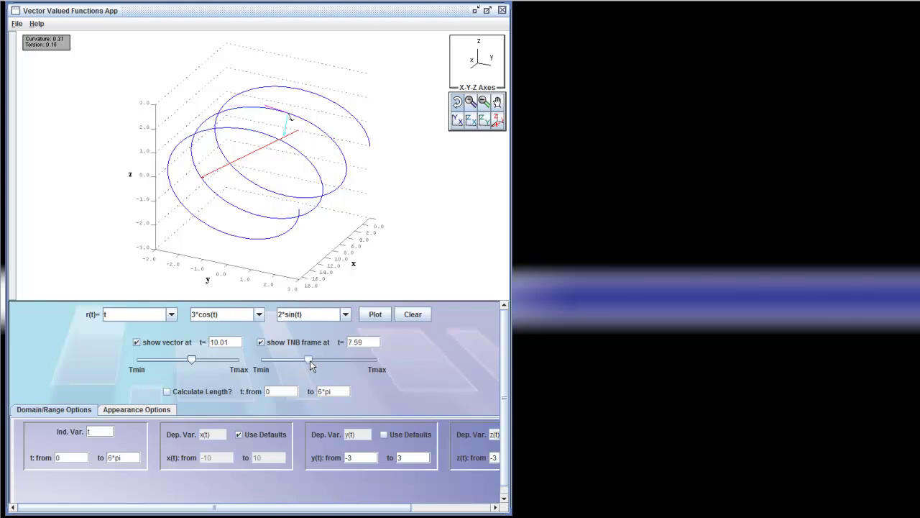
Examine the tangent, normal and binormal vectors of the TNB frame up close from several angles
{"action": "left_click", "coordinate": [472, 104]}
{"action": "left_click", "coordinate": [287, 114]}
{"action": "left_click", "coordinate": [263, 183]}
{"action": "left_click", "coordinate": [264, 183]}
{"action": "left_click", "coordinate": [273, 180]}
{"action": "left_click", "coordinate": [272, 180]}
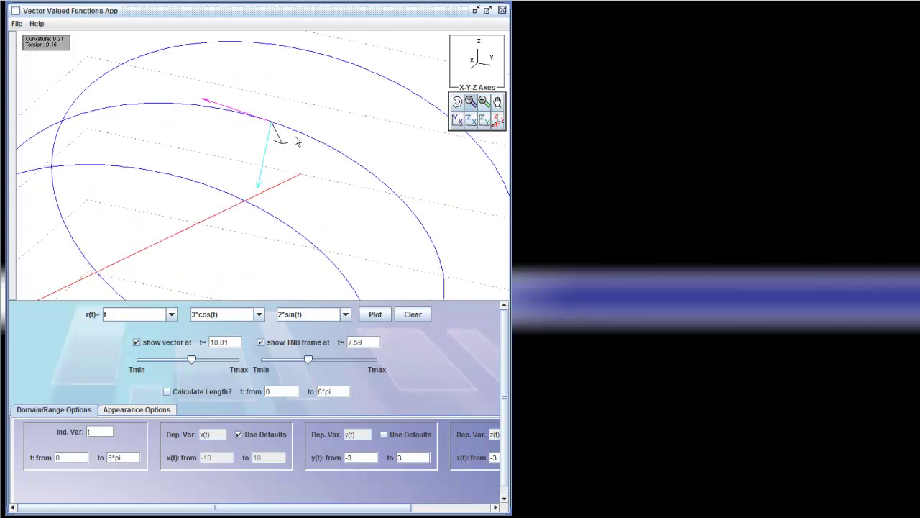
{"action": "left_click", "coordinate": [459, 106]}
{"action": "left_click_drag", "start_coordinate": [325, 147], "coordinate": [263, 137]}
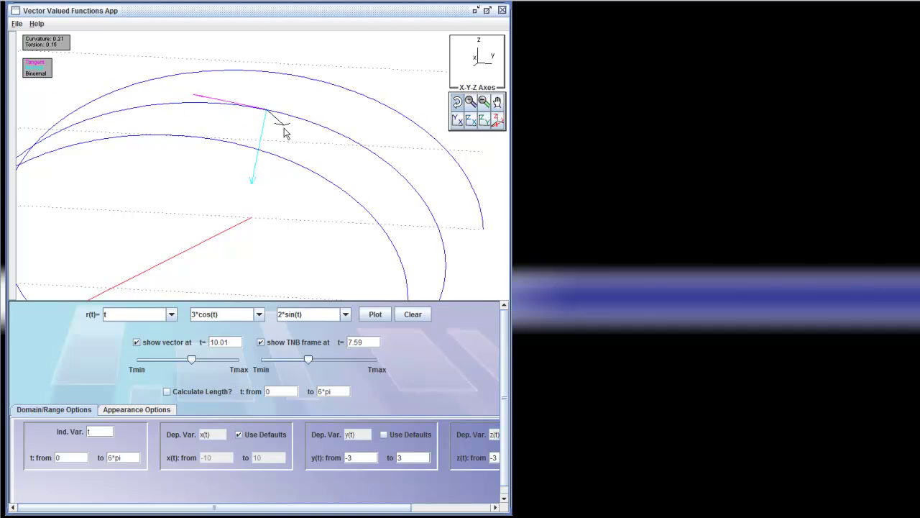
{"action": "left_click_drag", "start_coordinate": [272, 148], "coordinate": [273, 116]}
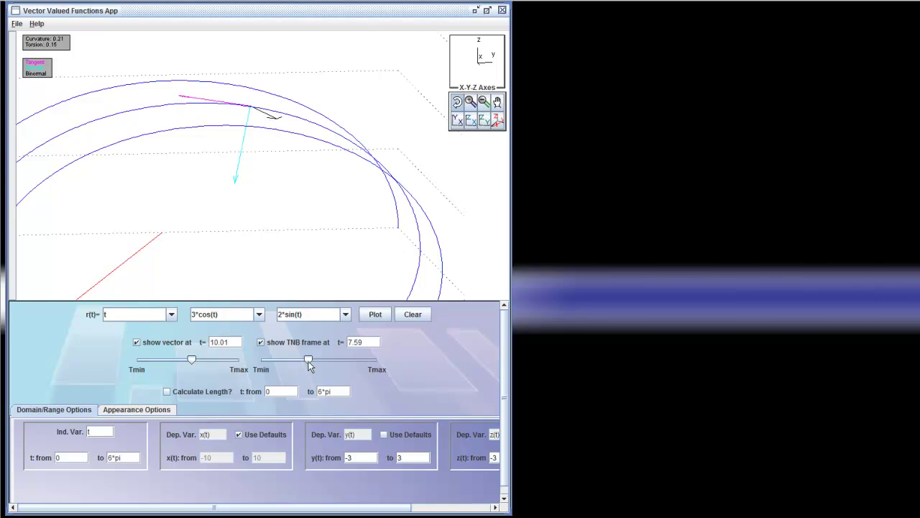
Move the TNB frame along the curve to t = 7.69 and view its vectors from another angle
{"action": "mouse_move", "coordinate": [309, 363]}
{"action": "left_mouse_down"}
{"action": "mouse_move", "coordinate": [297, 363]}
{"action": "mouse_move", "coordinate": [308, 365]}
{"action": "left_mouse_up"}
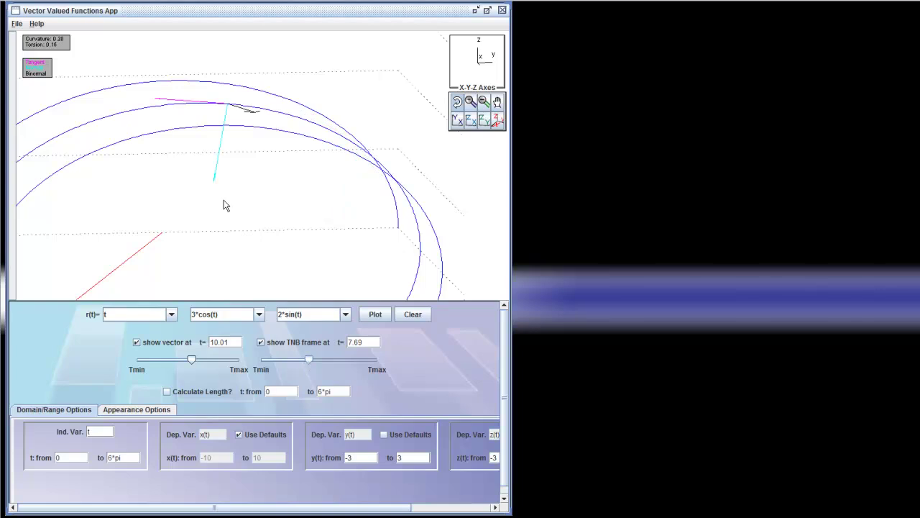
{"action": "left_click_drag", "start_coordinate": [224, 201], "coordinate": [202, 218]}
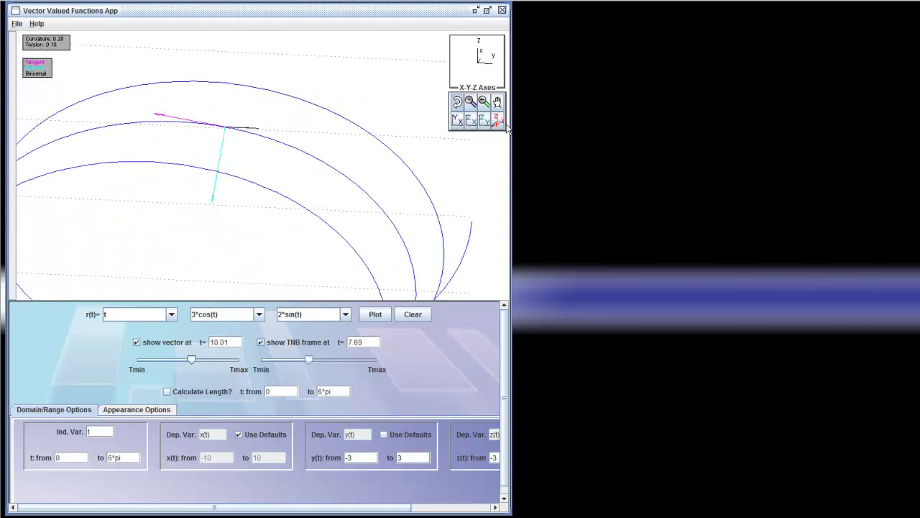
{"action": "left_click_drag", "start_coordinate": [240, 149], "coordinate": [235, 152]}
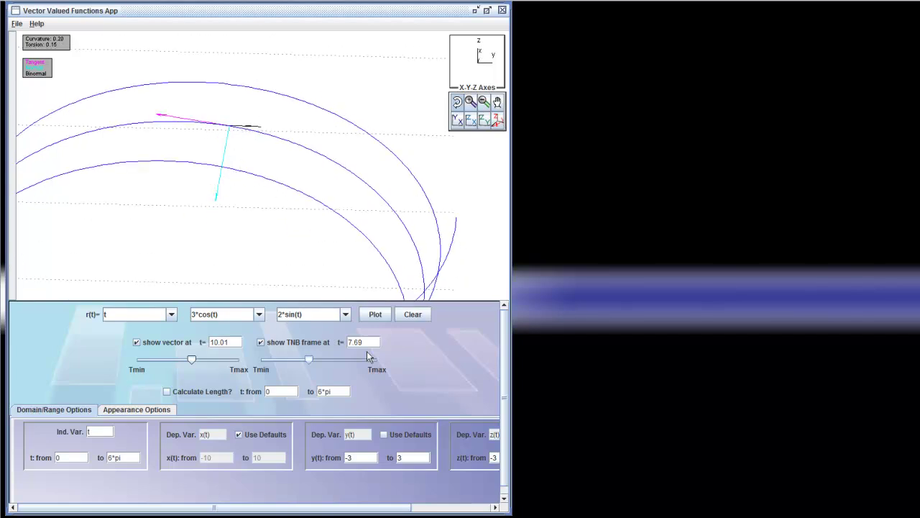
Calculate the curve's length from t = 0 to 6*pi and replot
{"action": "left_click_drag", "start_coordinate": [236, 343], "coordinate": [200, 339]}
{"action": "left_click", "coordinate": [221, 159]}
{"action": "left_click", "coordinate": [167, 391]}
{"action": "left_click", "coordinate": [373, 320]}
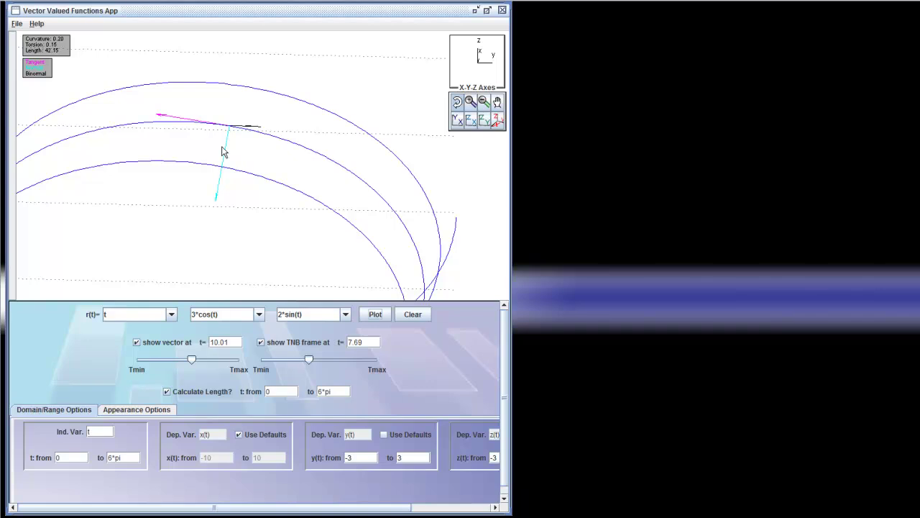
Return to the full curve seen from a new angle and move the position vector to t = 7.77
{"action": "left_click", "coordinate": [497, 123]}
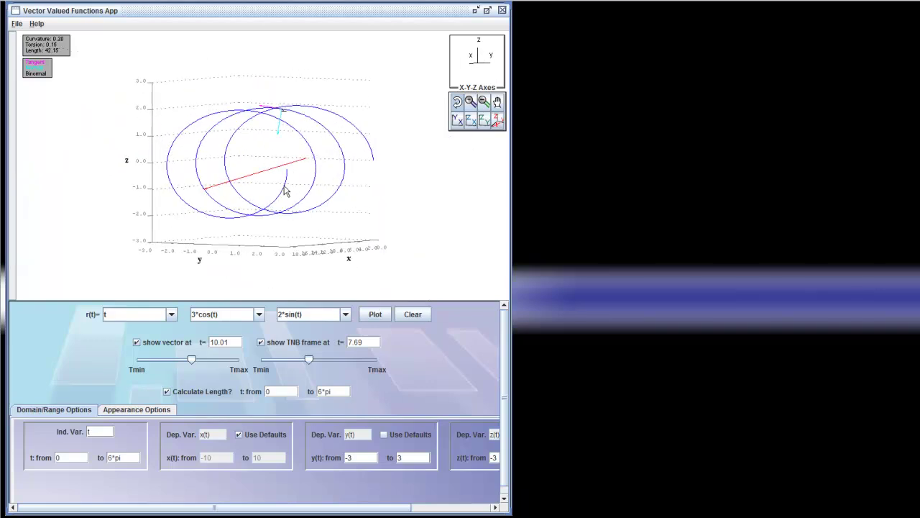
{"action": "left_click_drag", "start_coordinate": [279, 187], "coordinate": [345, 216]}
{"action": "left_click_drag", "start_coordinate": [191, 359], "coordinate": [181, 355]}
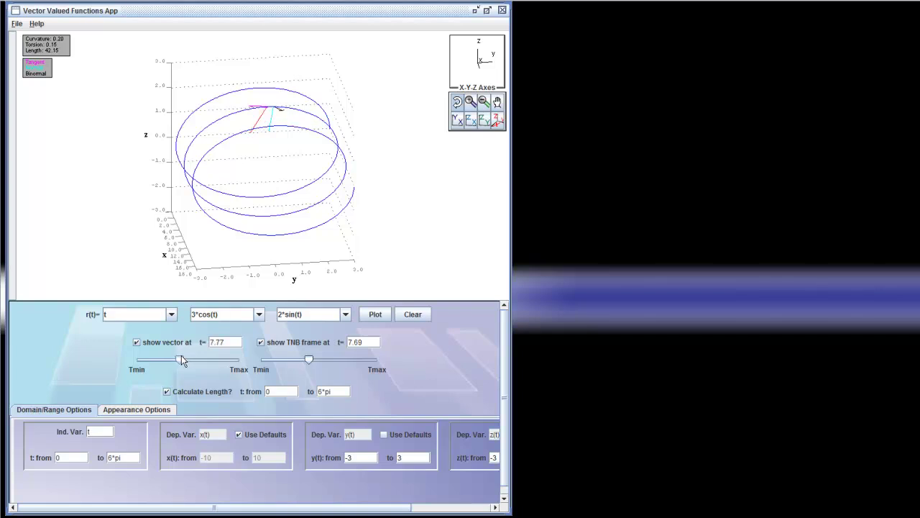